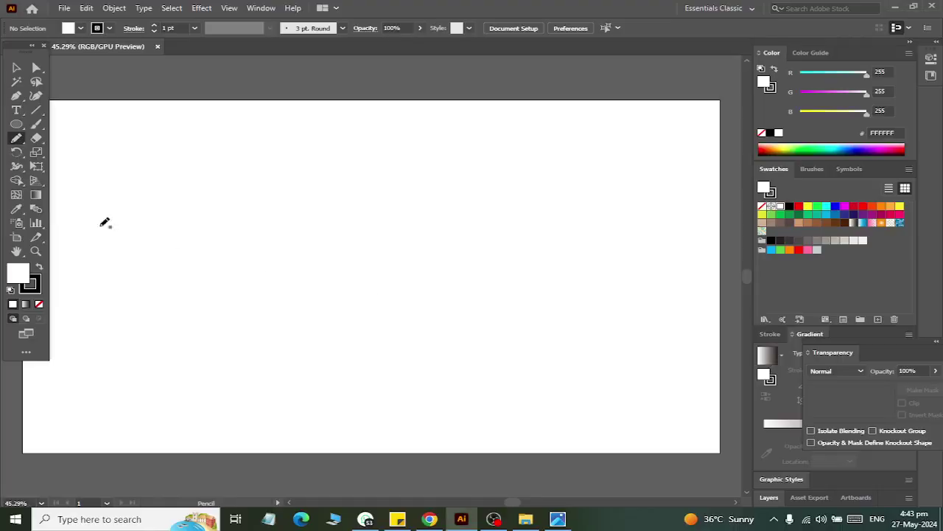
# - Draw a tall rounded-rectangle bar on the artboard and fill it red
pyautogui.moveTo(16, 126)
pyautogui.mouseDown()
pyautogui.moveTo(45, 159)
pyautogui.moveTo(73, 138)
pyautogui.mouseUp()
pyautogui.moveTo(191, 149)
pyautogui.mouseDown()
pyautogui.moveTo(238, 381)
pyautogui.moveTo(218, 365)
pyautogui.mouseUp()
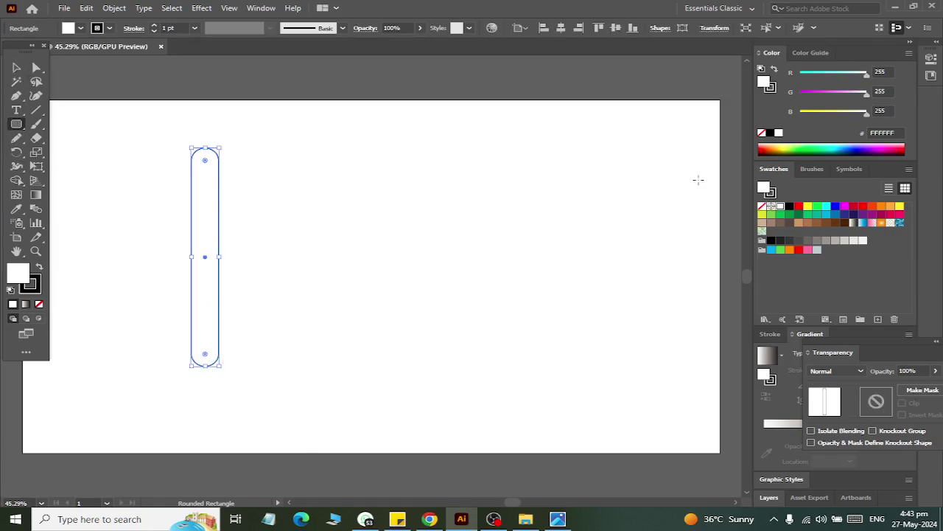
pyautogui.click(866, 208)
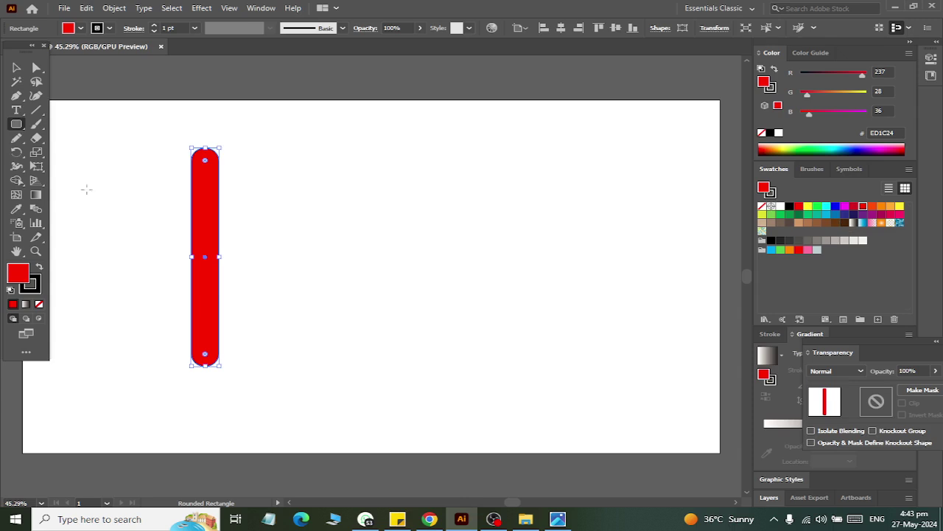
pyautogui.click(16, 67)
pyautogui.click(158, 211)
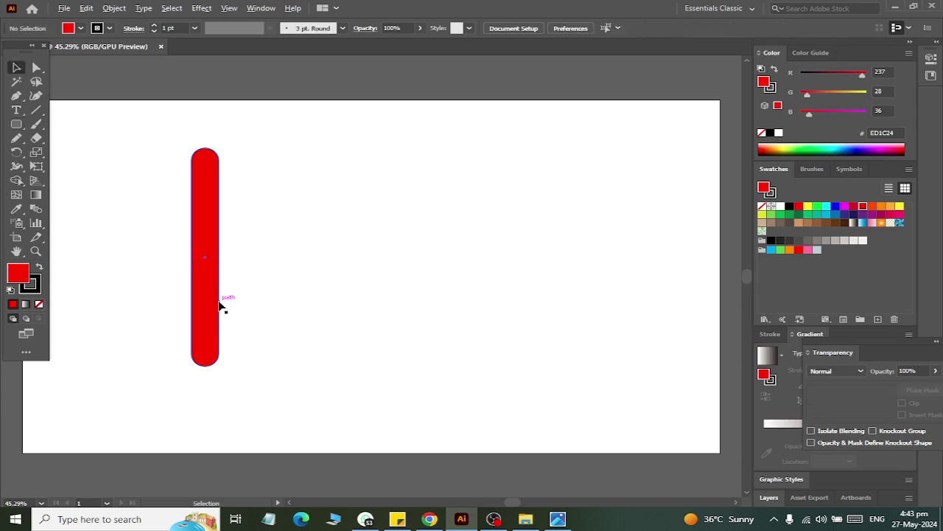
# - Duplicate the red bar into four equally spaced bars and remove their outlines
pyautogui.moveTo(215, 304); pyautogui.dragTo(280, 305)
pyautogui.hotkey('ctrl', 'd')
pyautogui.hotkey('ctrl', 'd')
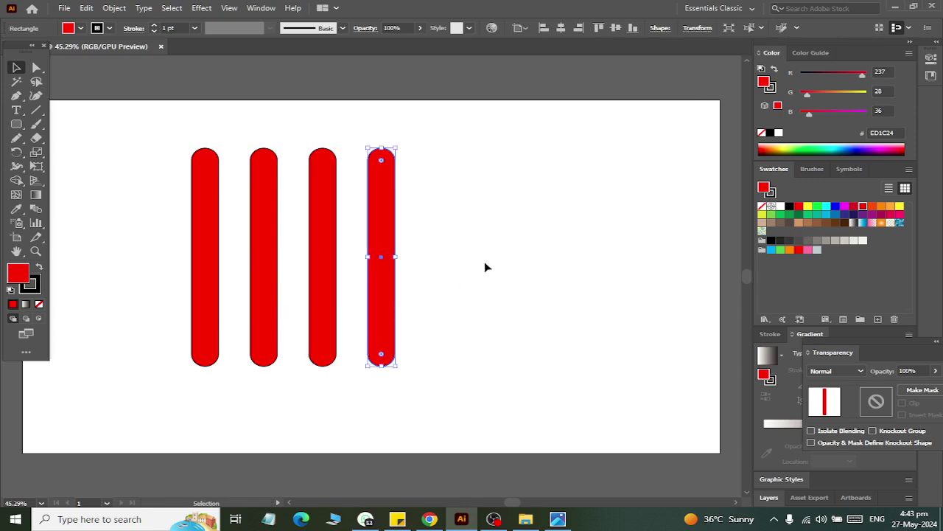
pyautogui.moveTo(485, 267); pyautogui.dragTo(129, 226)
pyautogui.click(109, 28)
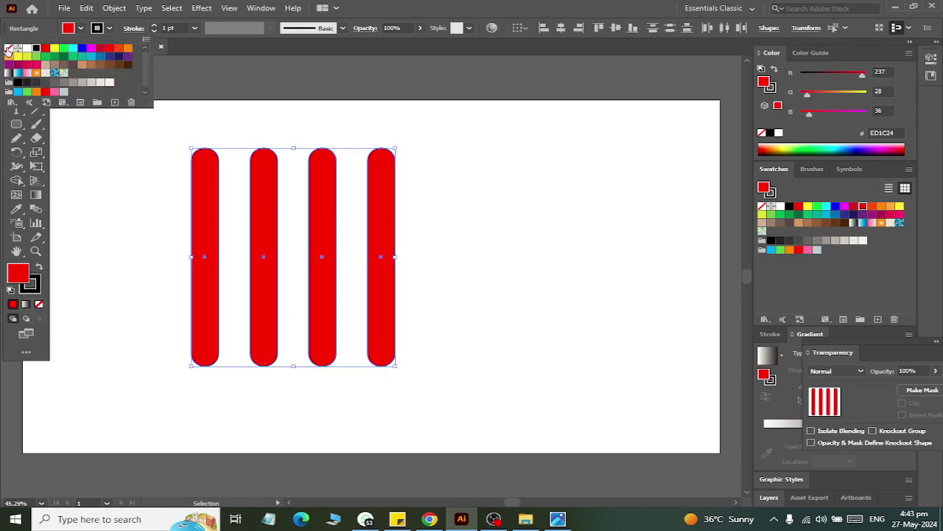
pyautogui.click(6, 48)
pyautogui.hotkey('ctrl', 'shift', 'a')
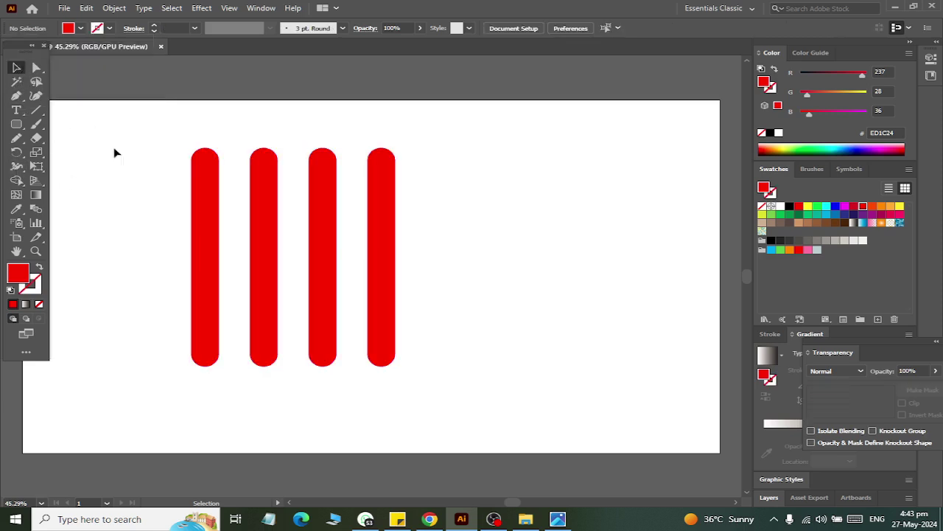
# - Copy the rightmost bar, rotate it horizontal and lay it across the four bars' tops
pyautogui.moveTo(391, 258); pyautogui.dragTo(534, 269)
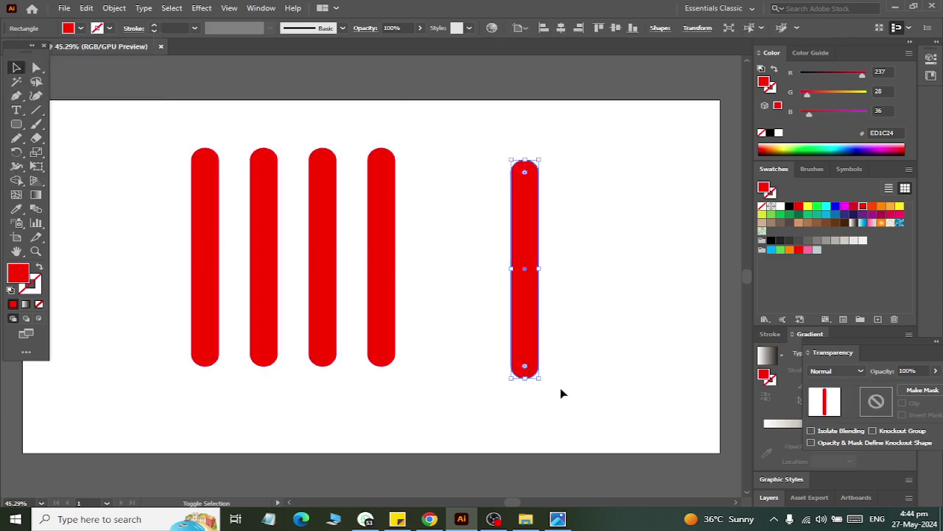
pyautogui.moveTo(542, 380); pyautogui.dragTo(322, 274)
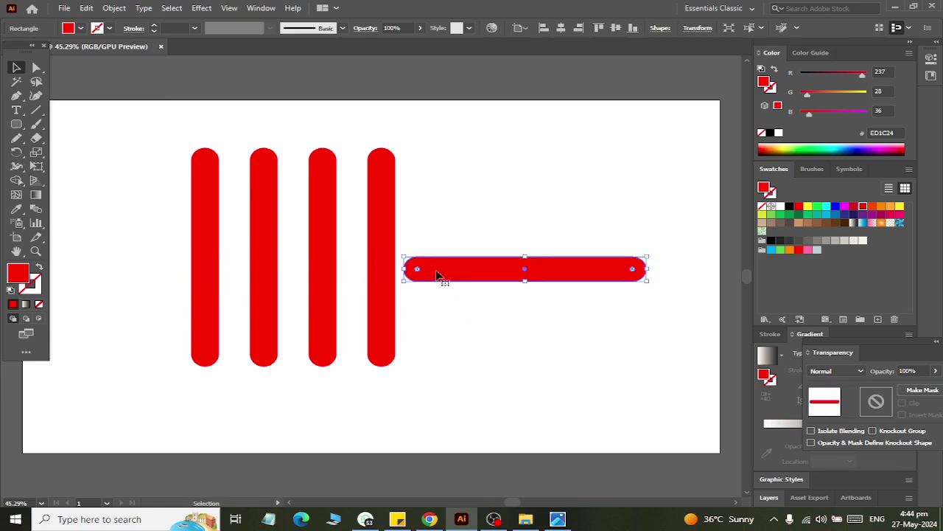
pyautogui.moveTo(453, 272)
pyautogui.mouseDown()
pyautogui.moveTo(205, 190)
pyautogui.moveTo(228, 203)
pyautogui.mouseUp()
# - Check the reference image in another window, then return and deselect the crossbar
pyautogui.hotkey('alt', 'Tab')
pyautogui.hotkey('alt', 'Tab')
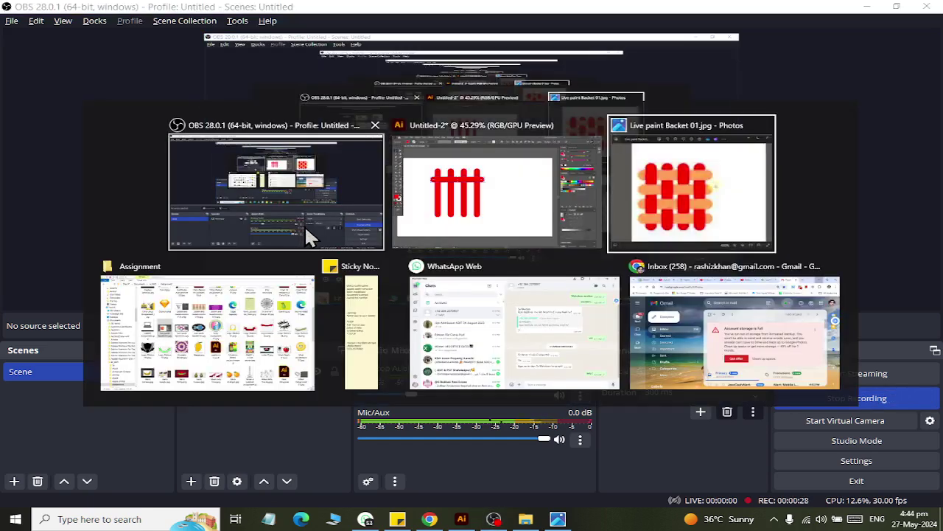
pyautogui.hotkey('alt', 'Tab')
pyautogui.hotkey('alt', 'Tab')
pyautogui.hotkey('alt', 'Tab')
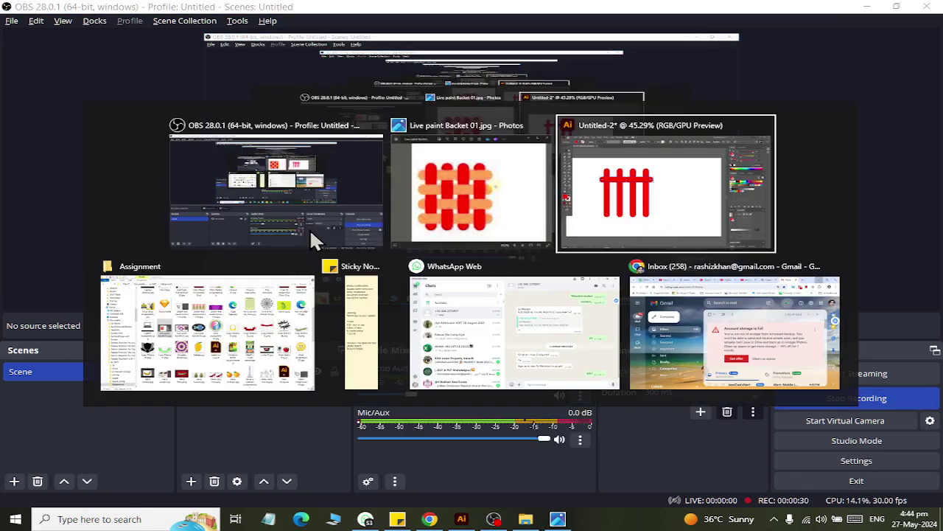
pyautogui.hotkey('alt', 'shift', 'Tab')
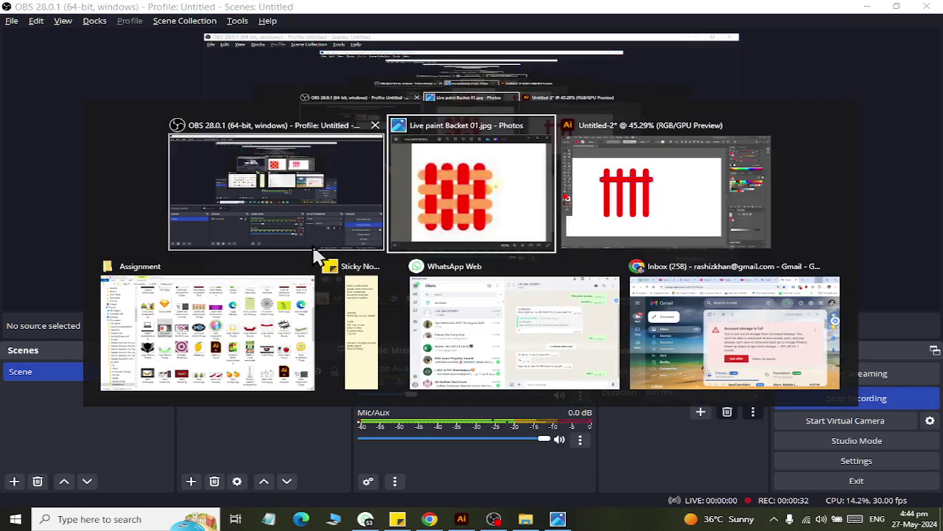
pyautogui.hotkey('alt', 'Tab')
pyautogui.click(471, 241)
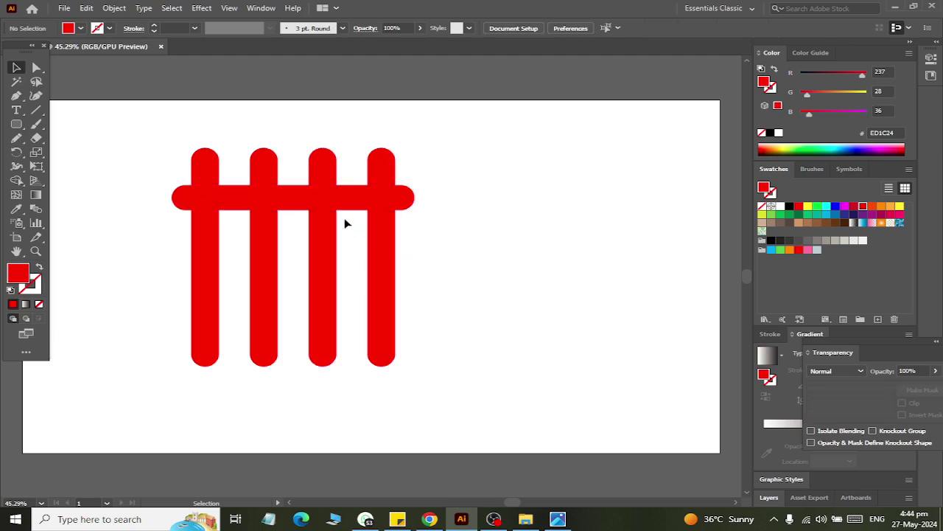
# - Recolour the crossbar yellow and duplicate it into four evenly spaced yellow bars
pyautogui.click(319, 200)
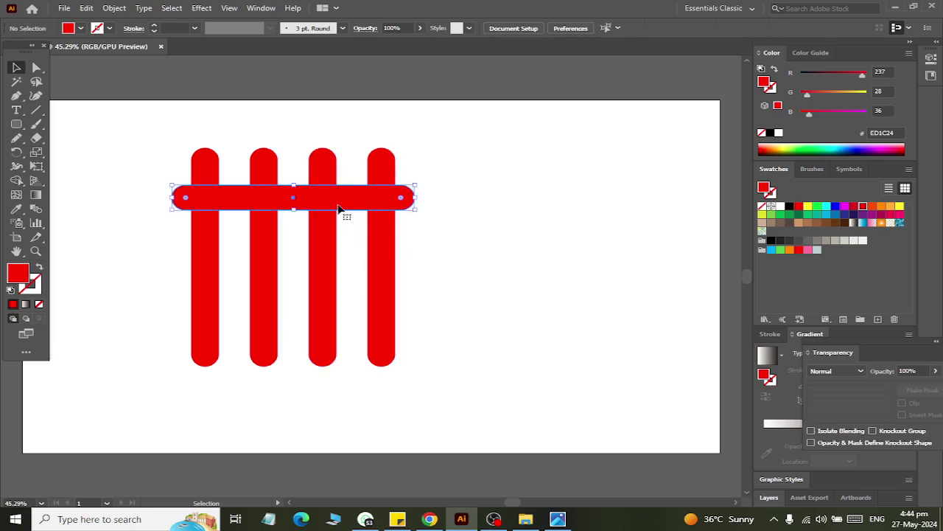
pyautogui.click(809, 208)
pyautogui.click(550, 233)
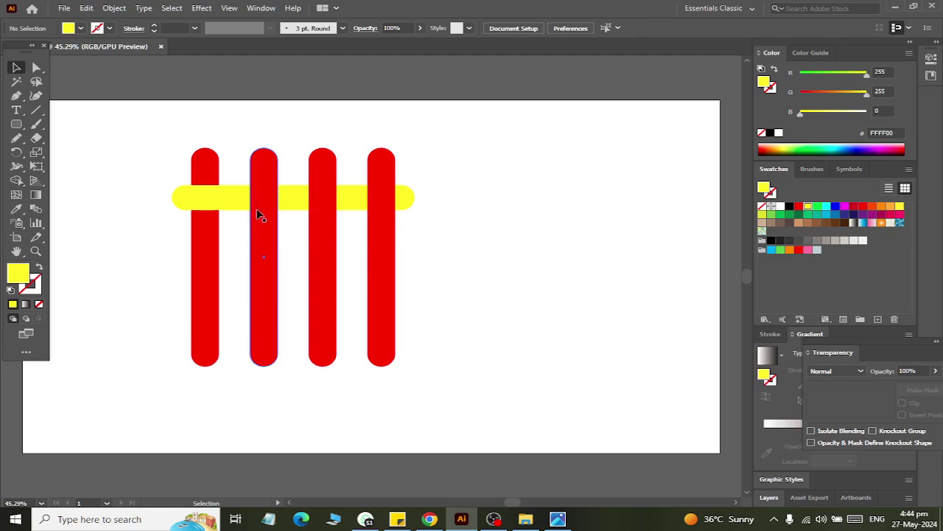
pyautogui.moveTo(221, 200); pyautogui.dragTo(224, 258)
pyautogui.hotkey('ctrl', 'd')
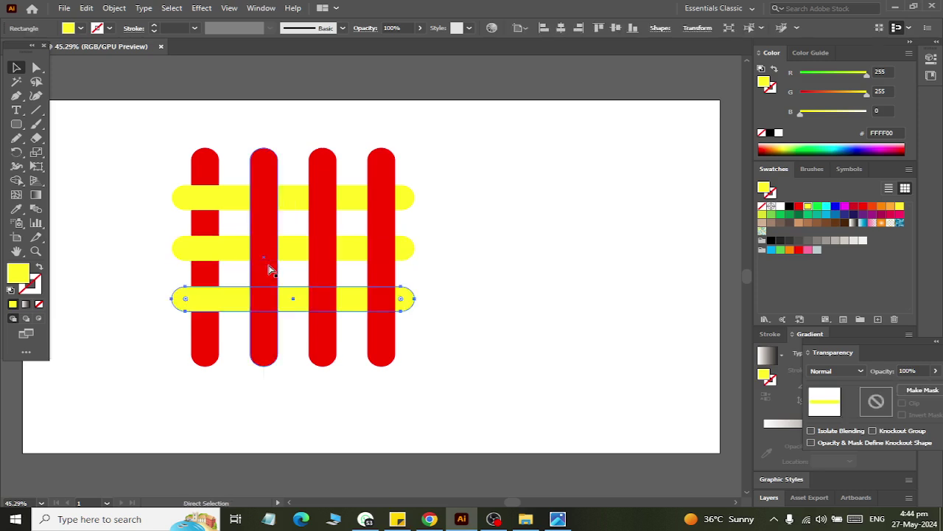
pyautogui.hotkey('ctrl', 'd')
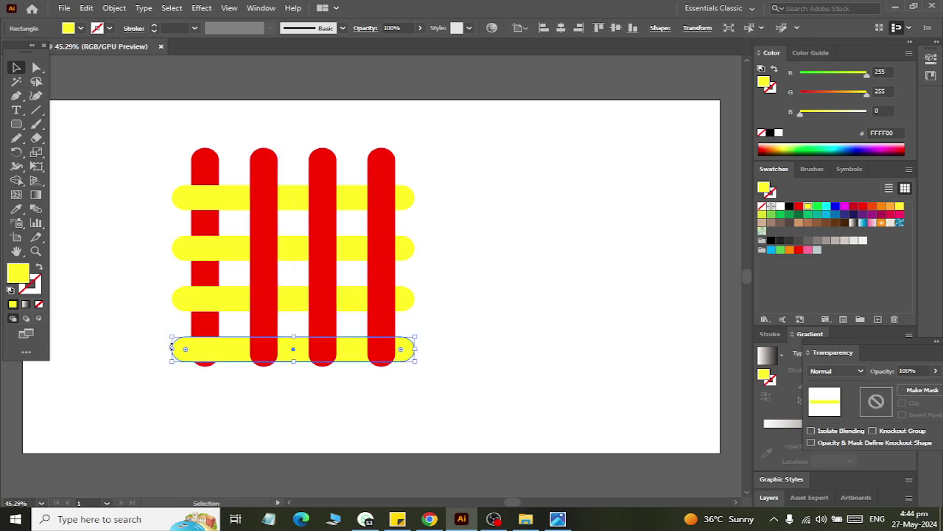
# - Select all four yellow bars and nudge them slightly upward
pyautogui.keyDown('shift'); pyautogui.click(226, 302); pyautogui.keyUp('shift')
pyautogui.keyDown('shift'); pyautogui.click(221, 248); pyautogui.keyUp('shift')
pyautogui.keyDown('shift'); pyautogui.click(221, 199); pyautogui.keyUp('shift')
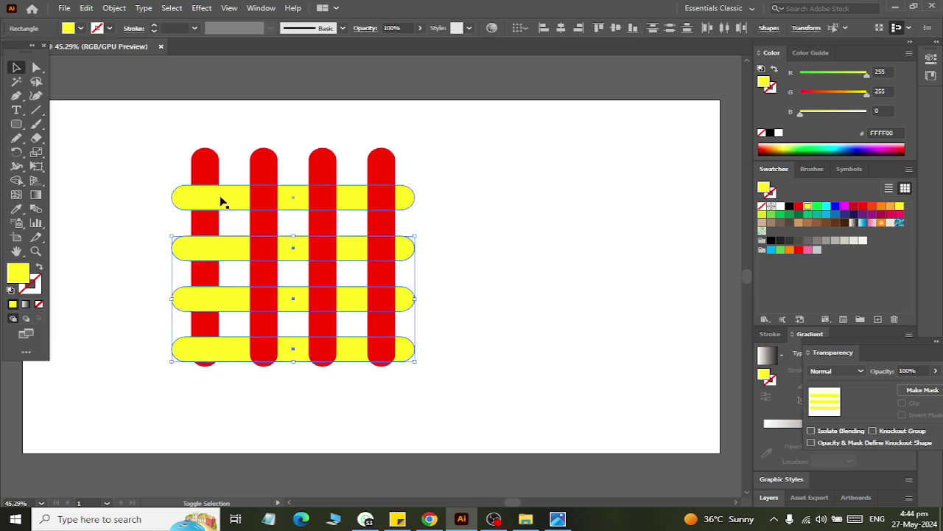
pyautogui.hotkey('shift', 'Up')
pyautogui.hotkey('shift', 'Up')
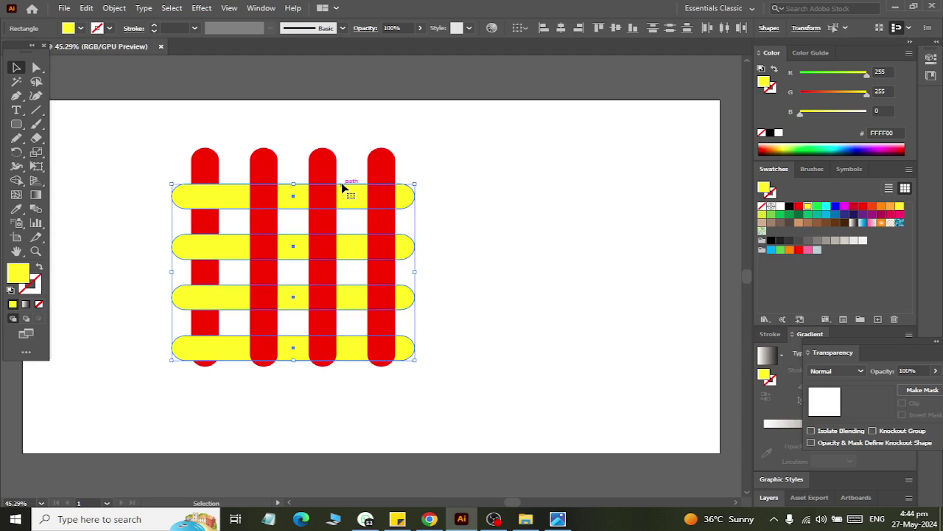
pyautogui.hotkey('shift', 'Up')
pyautogui.hotkey('shift', 'Up')
pyautogui.press('Up')
pyautogui.press('Up')
pyautogui.press('Up')
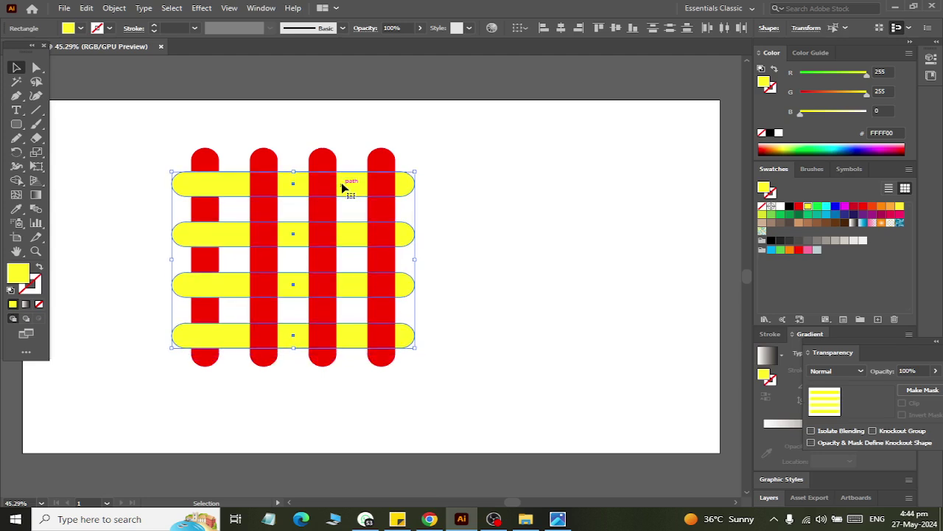
pyautogui.press('Up')
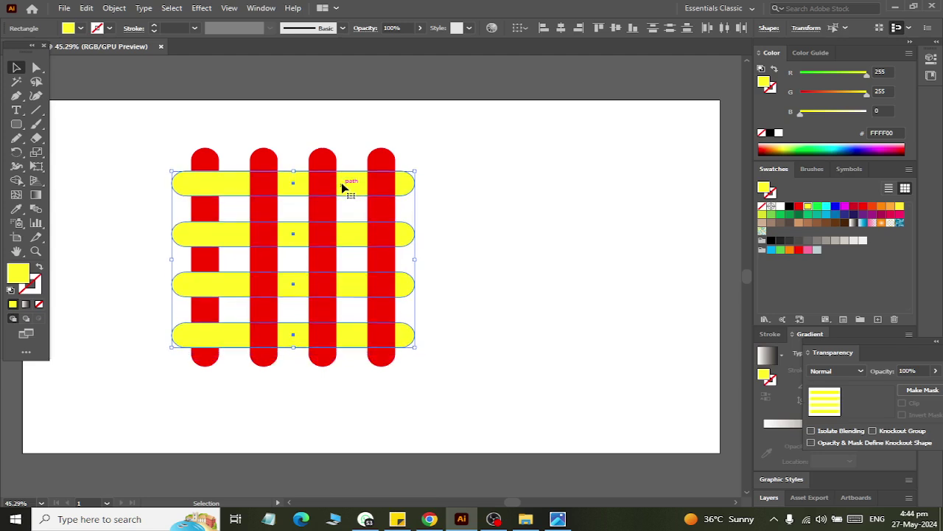
pyautogui.press('Down')
pyautogui.press('Down')
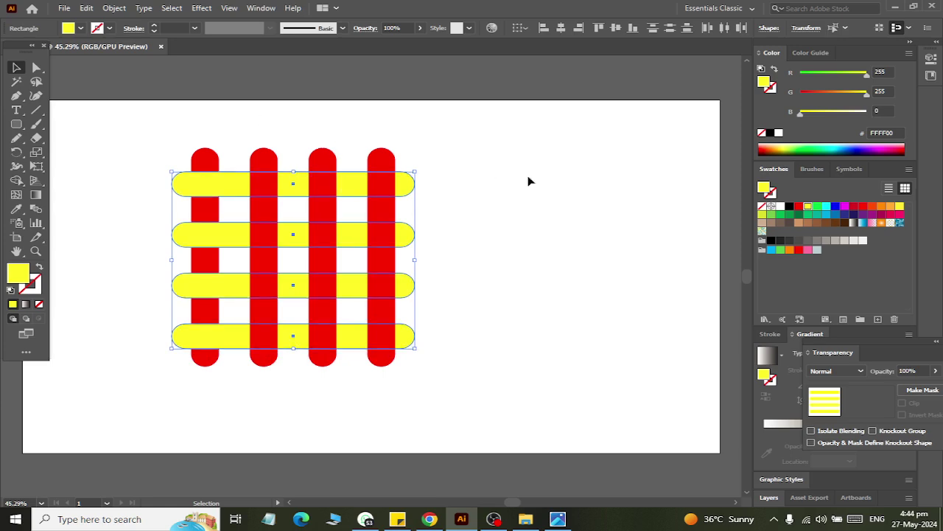
pyautogui.click(528, 181)
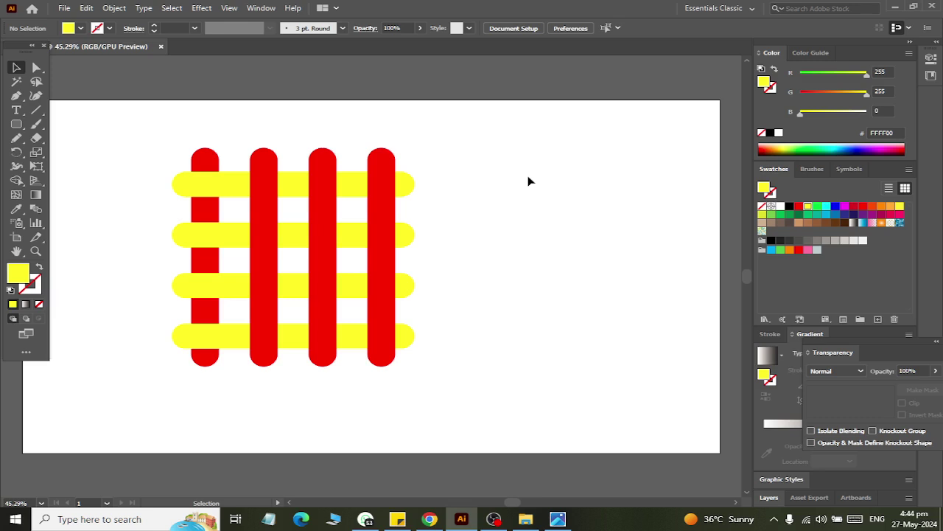
# - Switch between windows to compare the grid with the reference photo
pyautogui.press('super+Tab')
pyautogui.press('Escape')
pyautogui.hotkey('alt', 'Tab')
pyautogui.press('Tab')
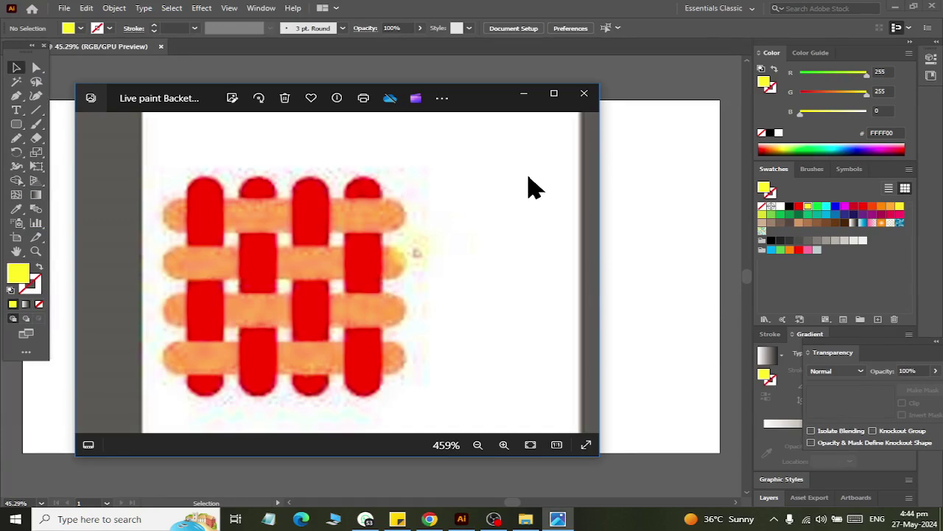
pyautogui.hotkey('alt', 'Tab')
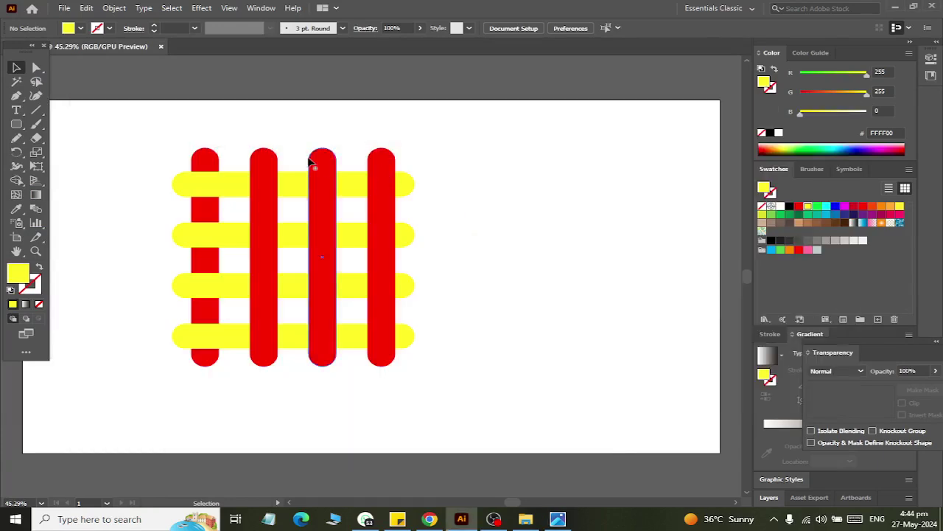
# - Send the third red bar backward behind the yellow bars, then select the whole grid
pyautogui.rightClick(315, 178)
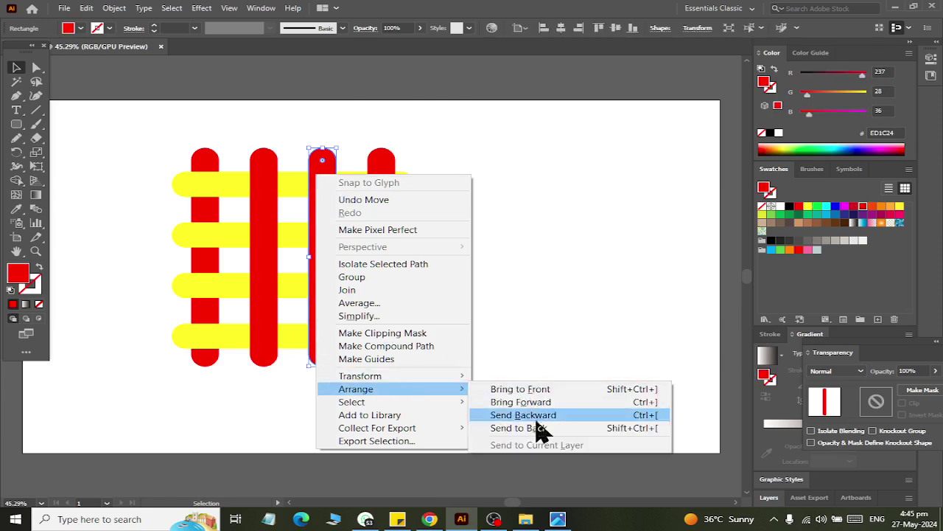
pyautogui.click(536, 416)
pyautogui.click(536, 357)
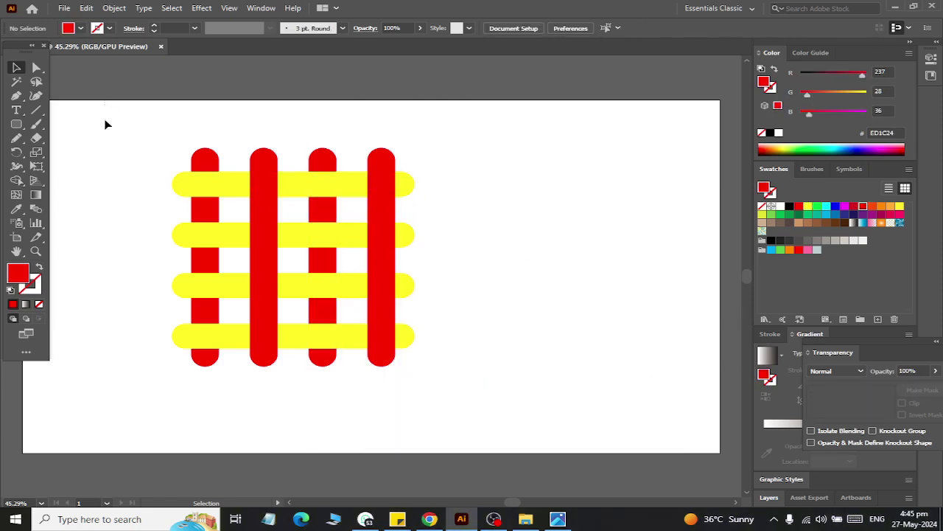
pyautogui.moveTo(106, 125); pyautogui.dragTo(603, 407)
pyautogui.hotkey('alt', 'Tab')
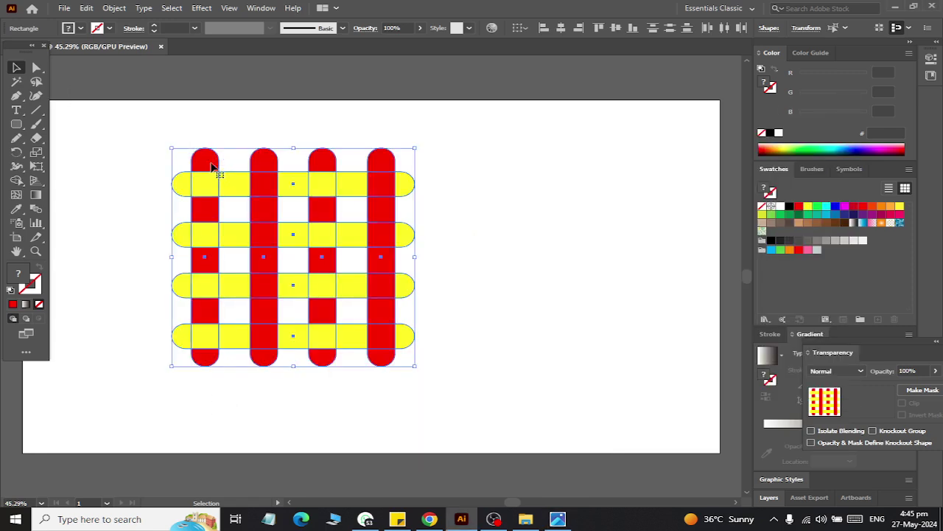
# - With Shape Builder, merge the left column into one red bar and paint top-row cells red
pyautogui.moveTo(211, 174); pyautogui.dragTo(205, 212)
pyautogui.click(16, 180)
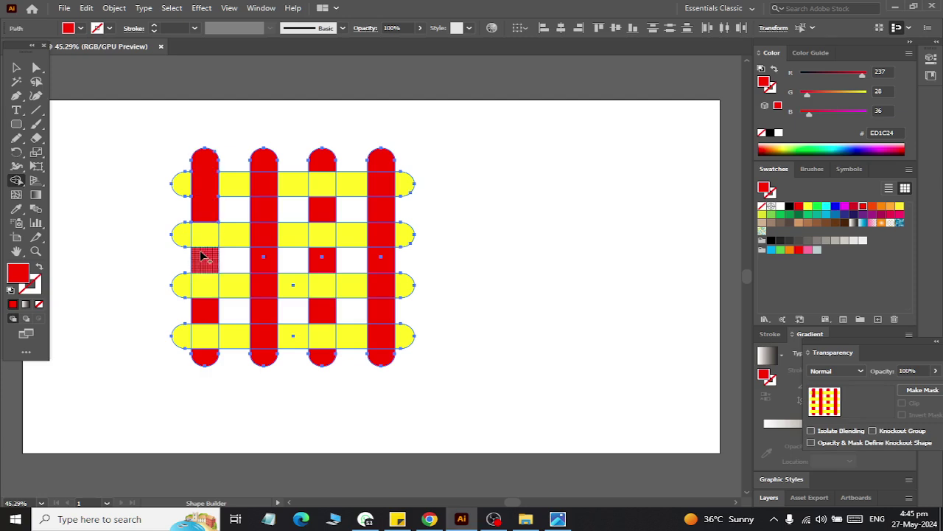
pyautogui.moveTo(204, 269); pyautogui.dragTo(207, 373)
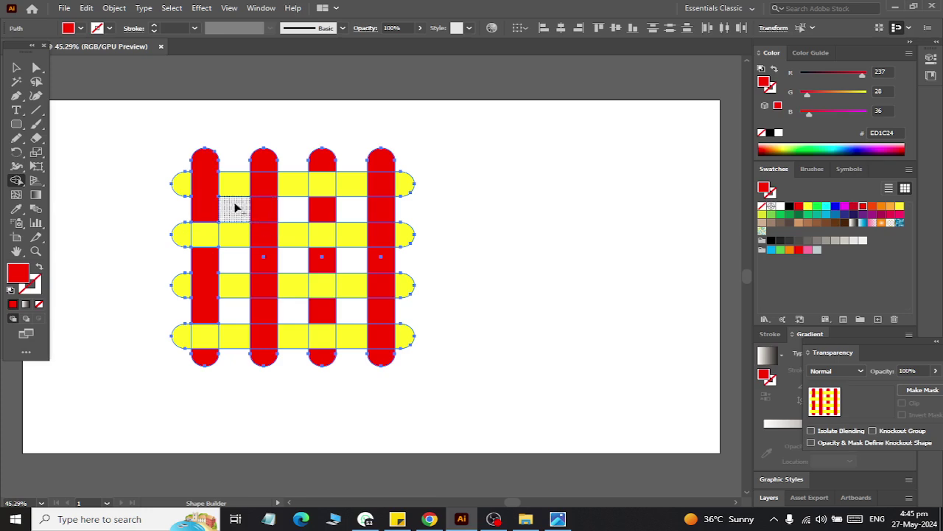
pyautogui.moveTo(242, 191); pyautogui.dragTo(295, 186)
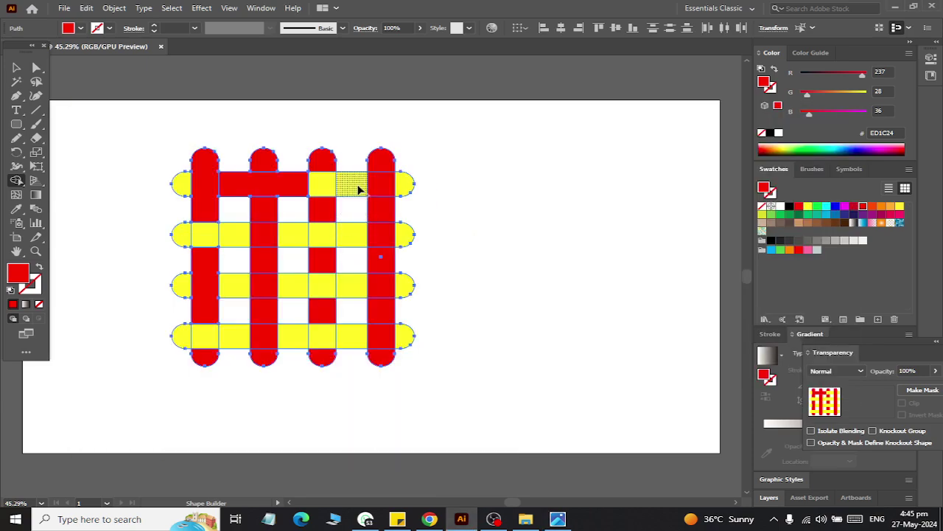
pyautogui.moveTo(360, 185); pyautogui.dragTo(409, 193)
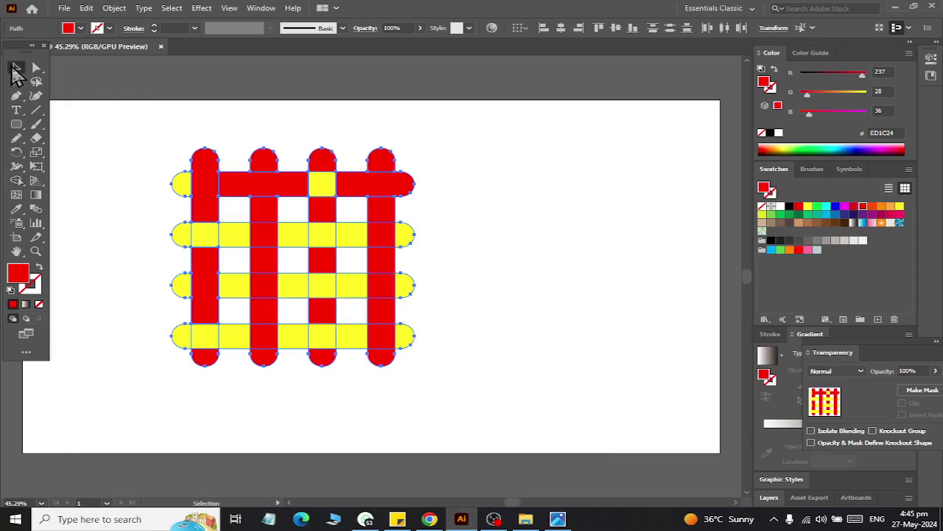
# - Recolour the two red top-row pieces yellow, then select the whole grid
pyautogui.click(16, 67)
pyautogui.click(361, 134)
pyautogui.click(278, 179)
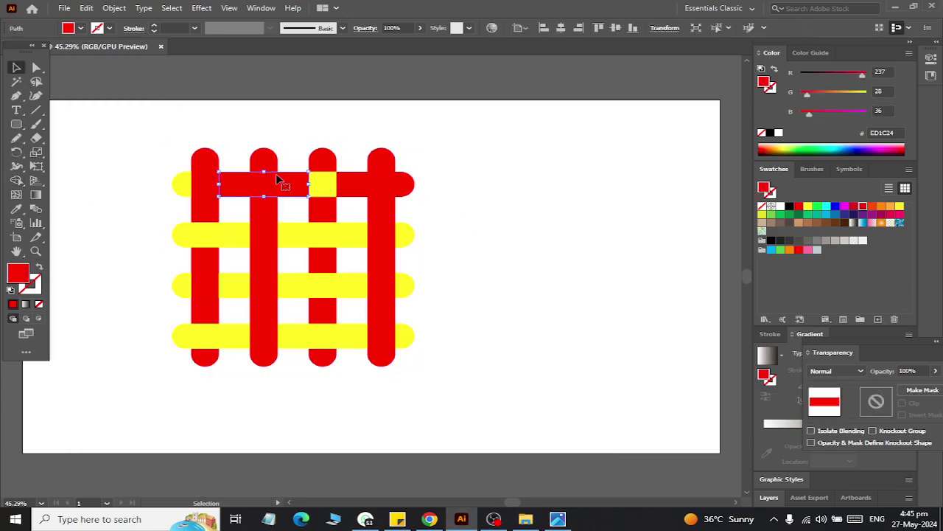
pyautogui.click(807, 206)
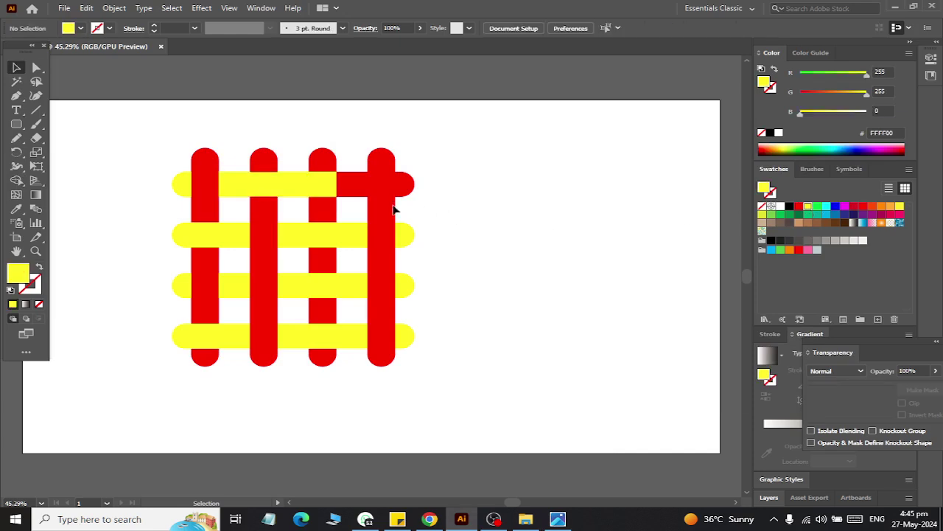
pyautogui.click(354, 185)
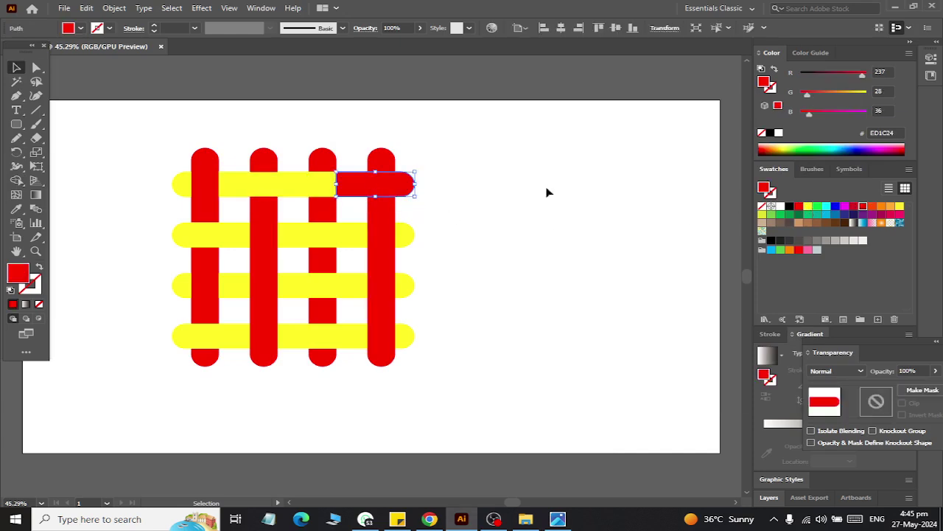
pyautogui.click(808, 207)
pyautogui.moveTo(95, 144); pyautogui.dragTo(548, 419)
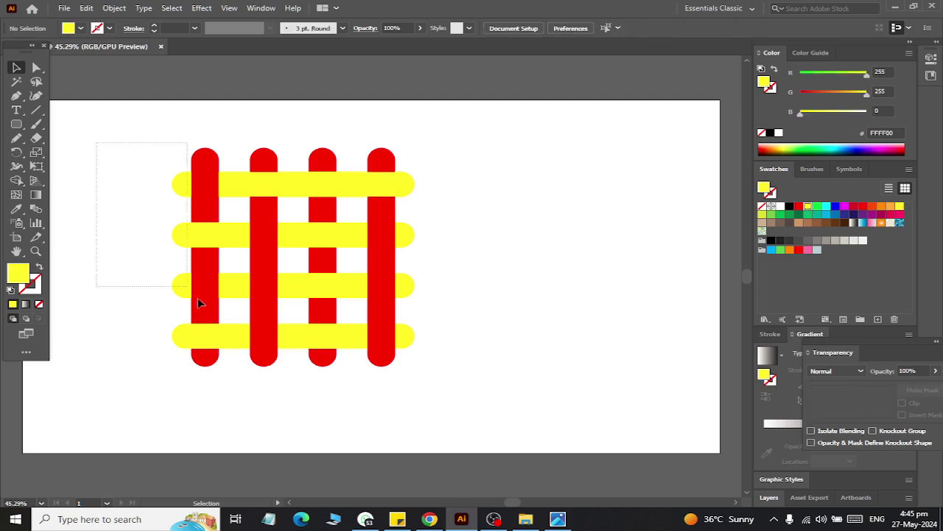
# - With Shape Builder in yellow, merge the third column pieces and the third row across column two
pyautogui.click(16, 179)
pyautogui.moveTo(333, 168); pyautogui.dragTo(322, 214)
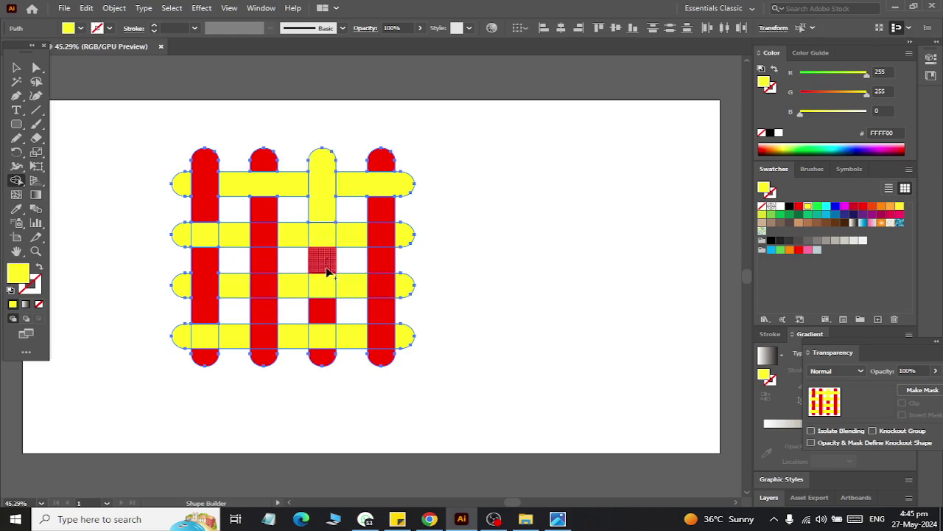
pyautogui.moveTo(322, 259); pyautogui.dragTo(322, 324)
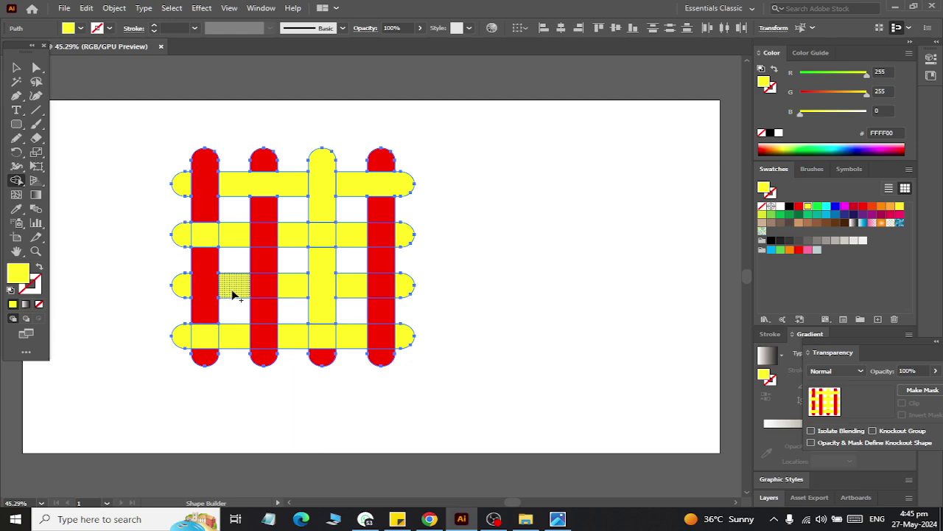
pyautogui.moveTo(232, 293); pyautogui.dragTo(293, 291)
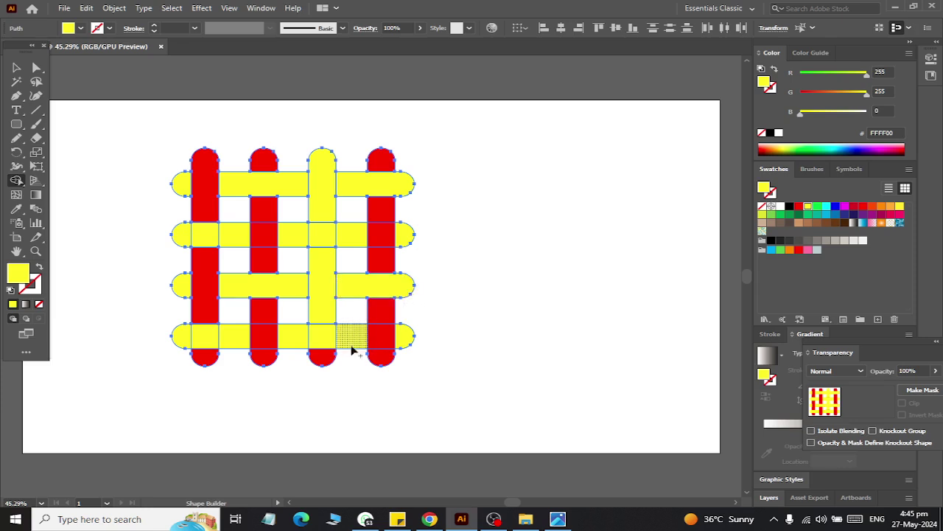
# - Give the third column's yellow top piece the red fill sampled from the first bar
pyautogui.click(327, 213)
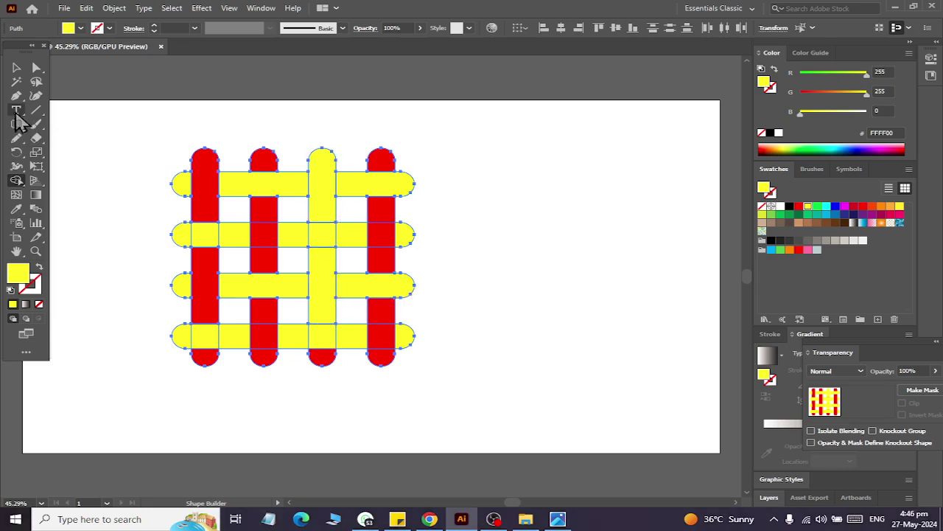
pyautogui.click(16, 67)
pyautogui.click(341, 145)
pyautogui.click(324, 158)
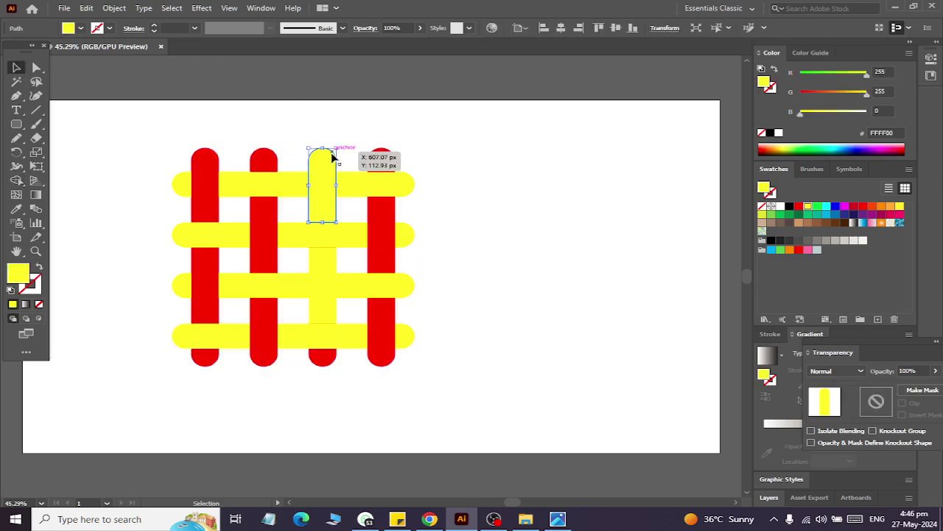
pyautogui.click(16, 208)
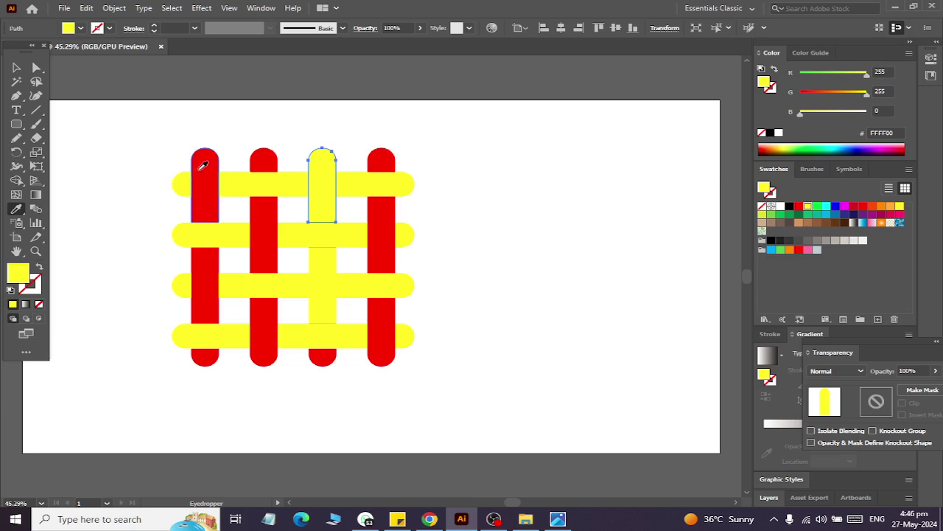
pyautogui.click(200, 164)
# - Give the third column's yellow middle piece the first bar's red fill, then deselect
pyautogui.click(16, 67)
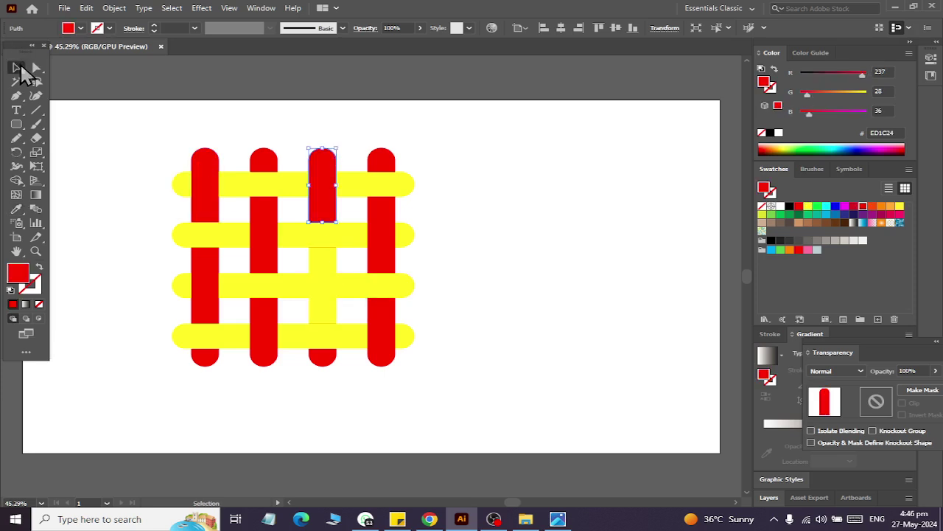
pyautogui.click(324, 283)
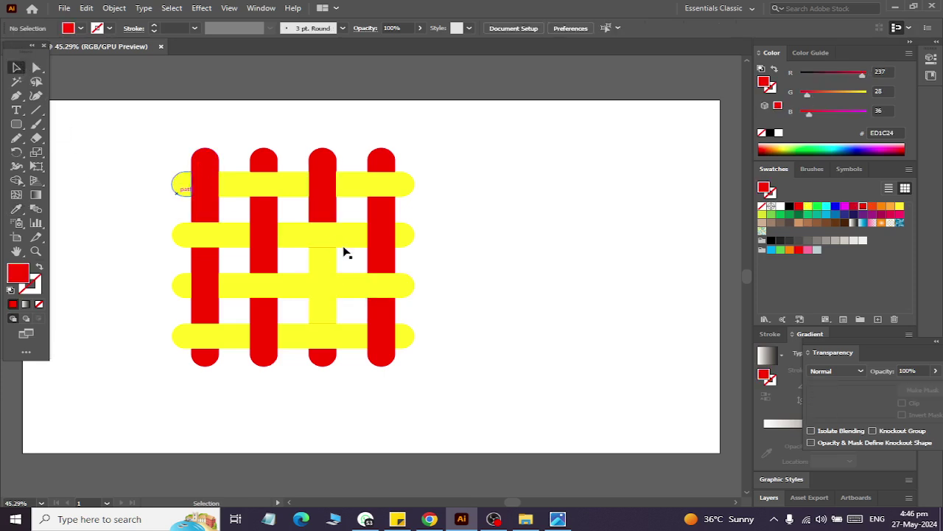
pyautogui.click(16, 209)
pyautogui.click(214, 192)
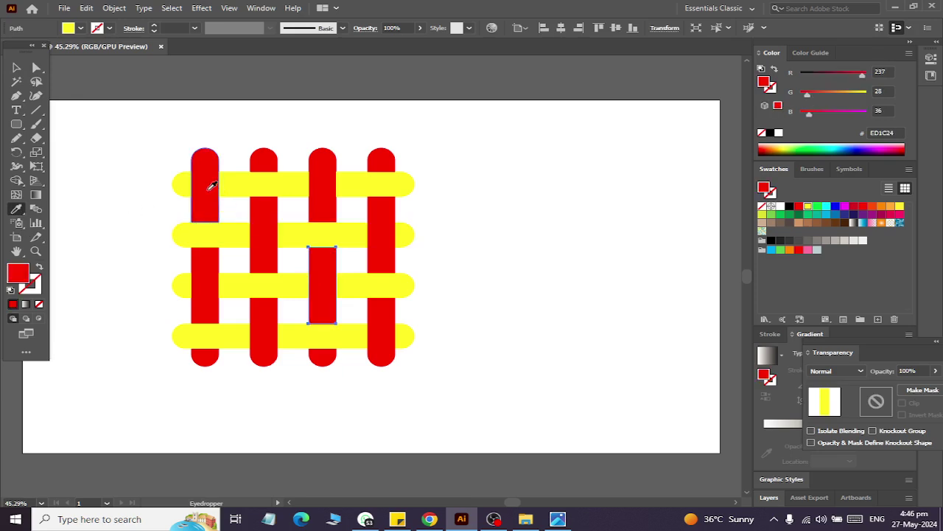
pyautogui.click(16, 67)
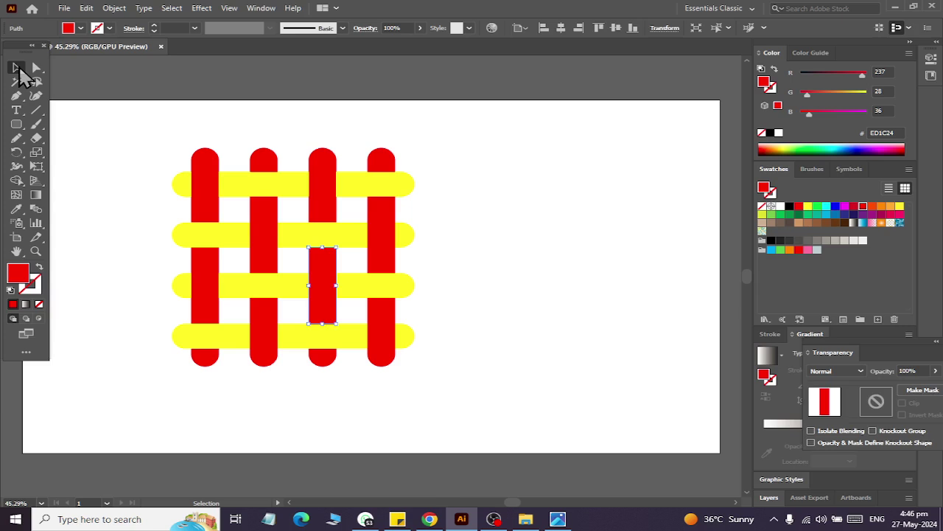
pyautogui.click(115, 172)
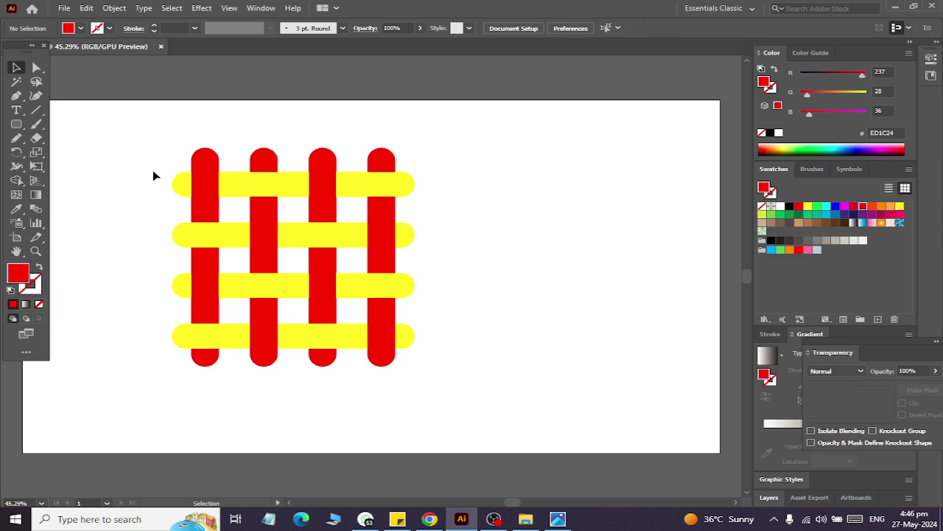
pyautogui.hotkey('alt', 'Tab')
pyautogui.hotkey('alt', 'Tab')
pyautogui.hotkey('alt', 'Tab')
pyautogui.hotkey('alt', 'Tab')
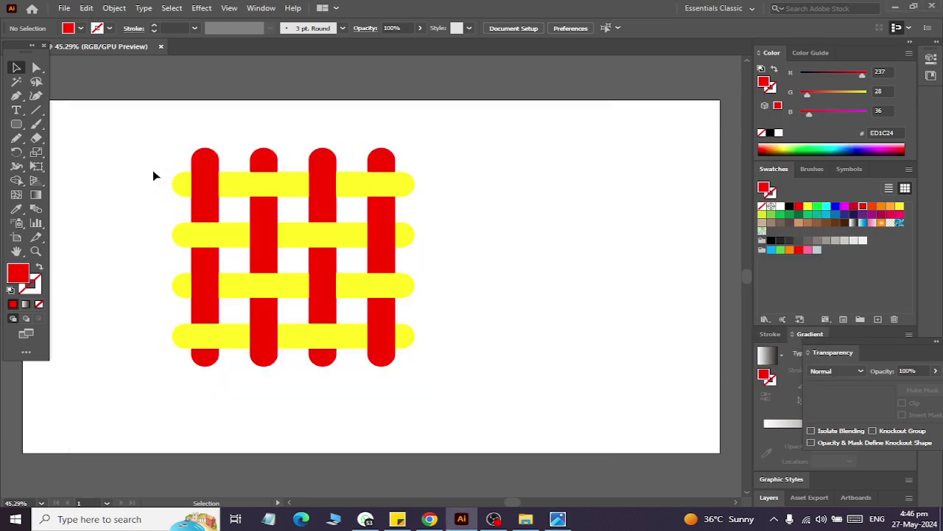